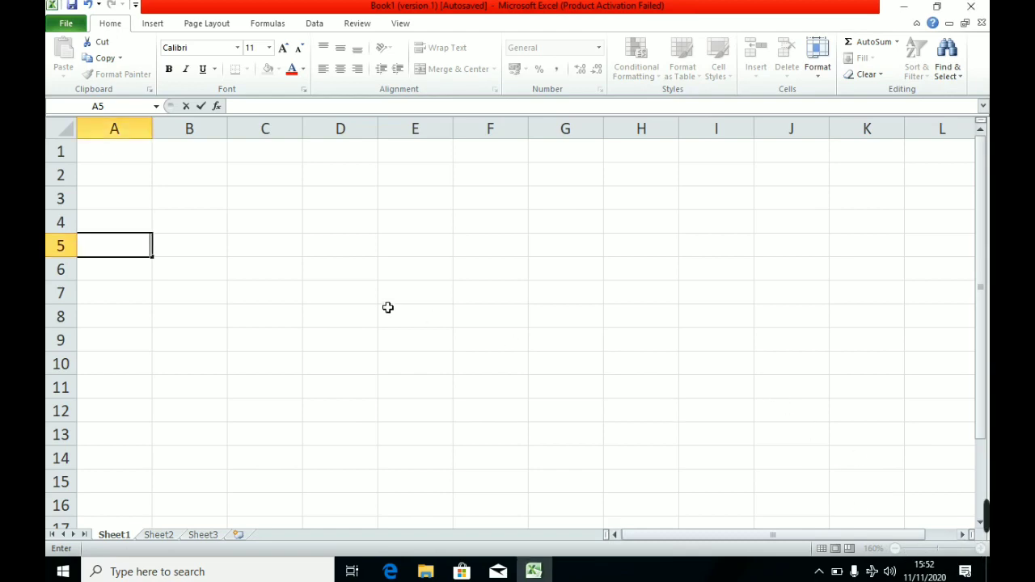
# - Enter 170, 168 and 160 down column A in cells A1 to A3
pyautogui.click(136, 200)
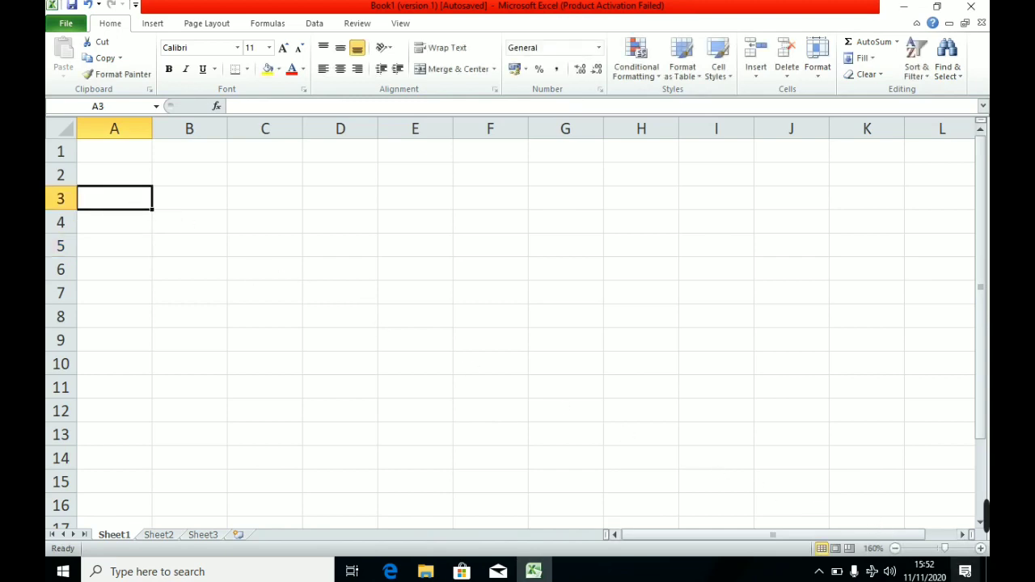
pyautogui.click(980, 548)
pyautogui.click(980, 548)
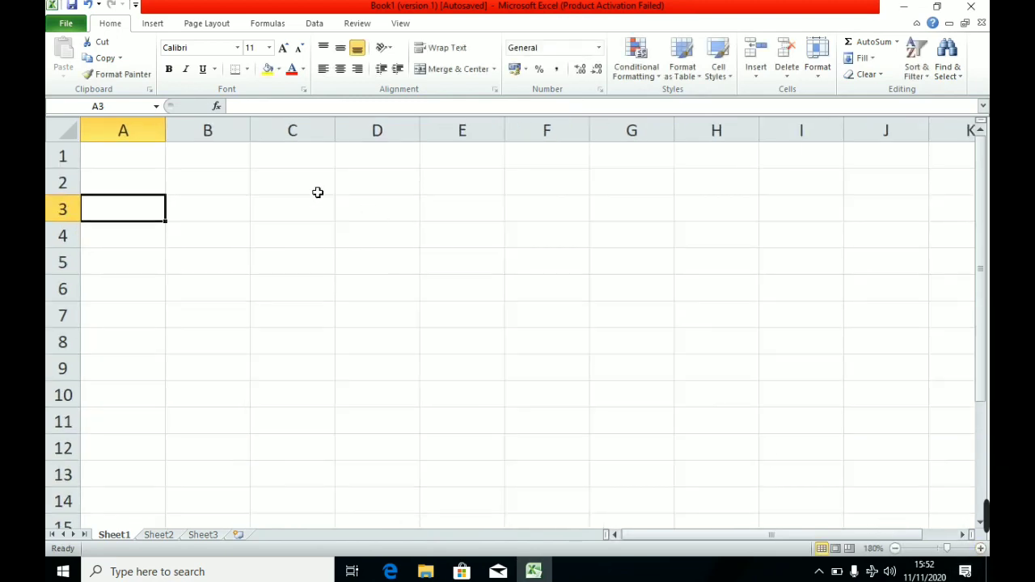
pyautogui.click(97, 156)
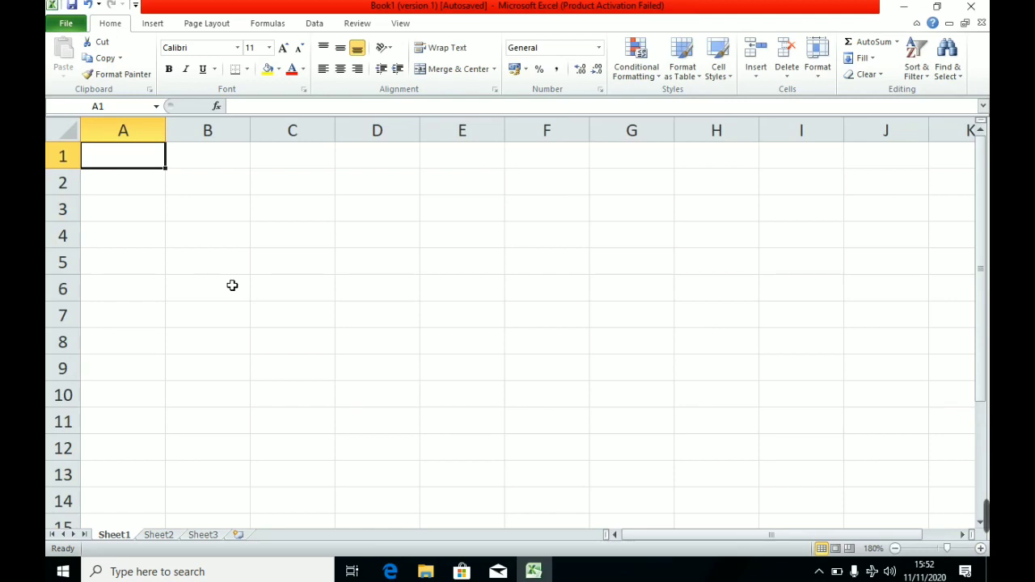
pyautogui.write('1')
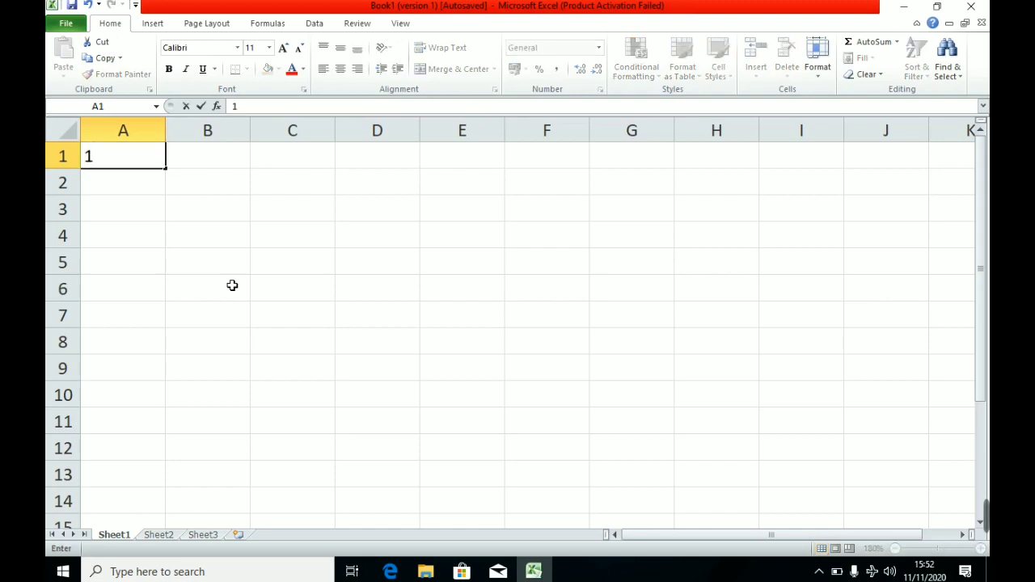
pyautogui.write('70')
pyautogui.press('Return')
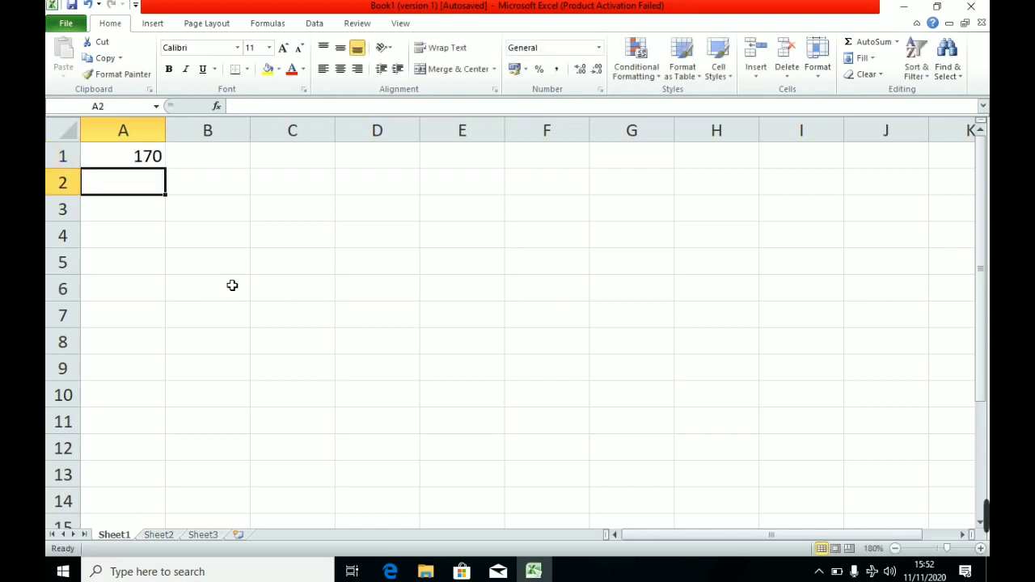
pyautogui.write('16')
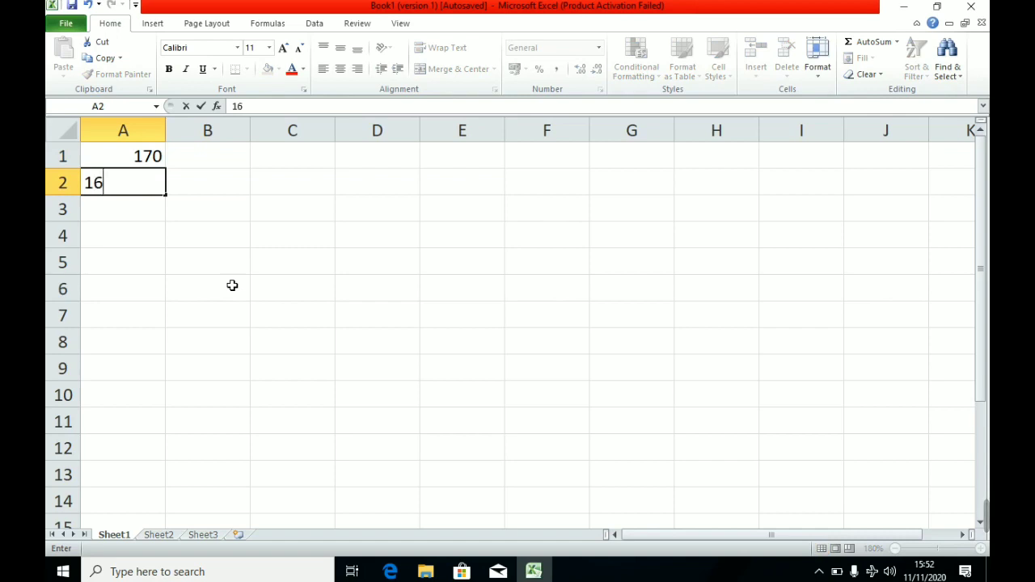
pyautogui.write('8')
pyautogui.press('Return')
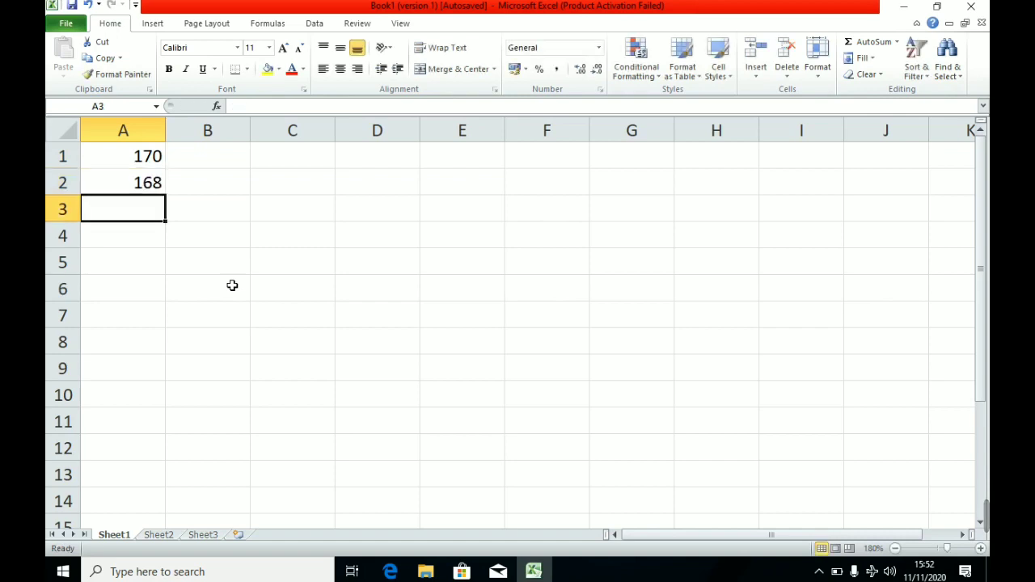
pyautogui.write('160')
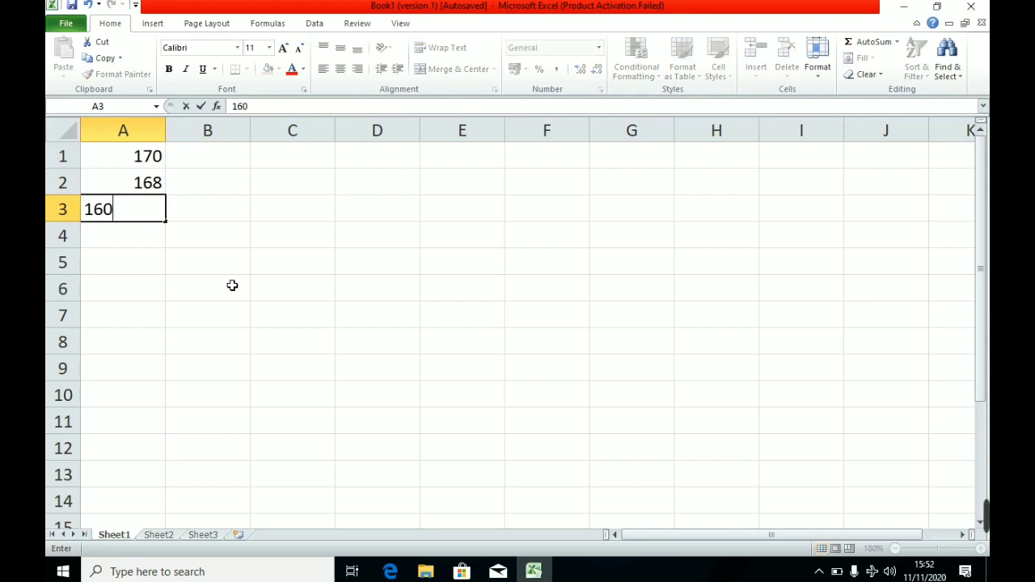
pyautogui.press('Return')
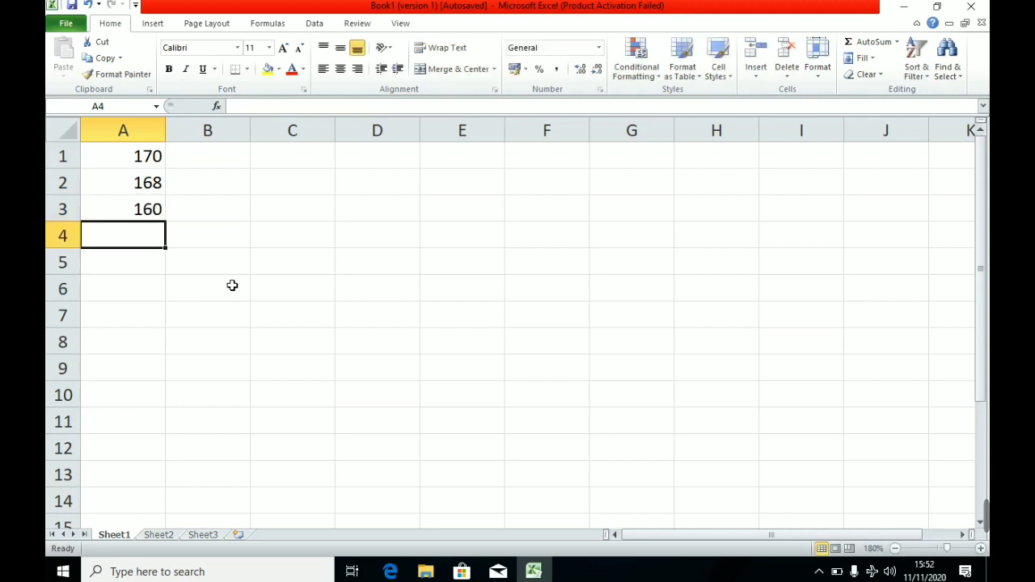
# - Continue the column A list with 165 in cell A4 and 155 in cell A5
pyautogui.write('1')
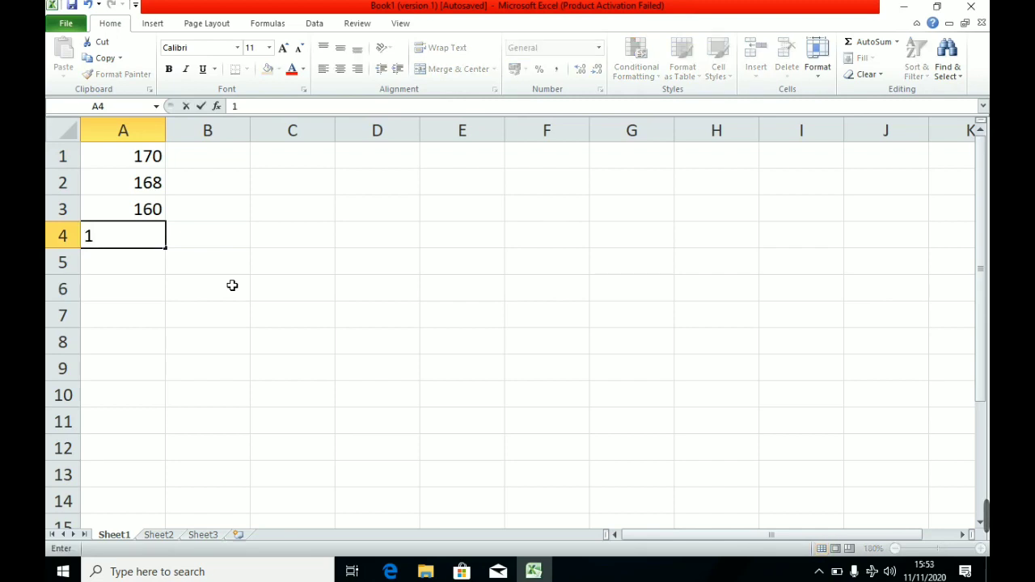
pyautogui.write('68')
pyautogui.press('BackSpace')
pyautogui.write('5')
pyautogui.press('Return')
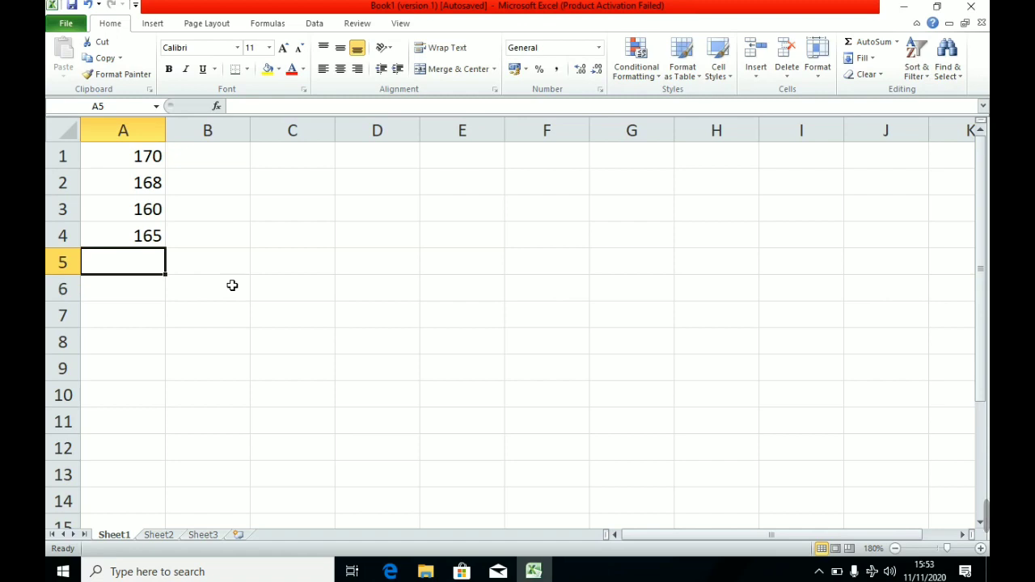
pyautogui.write('155')
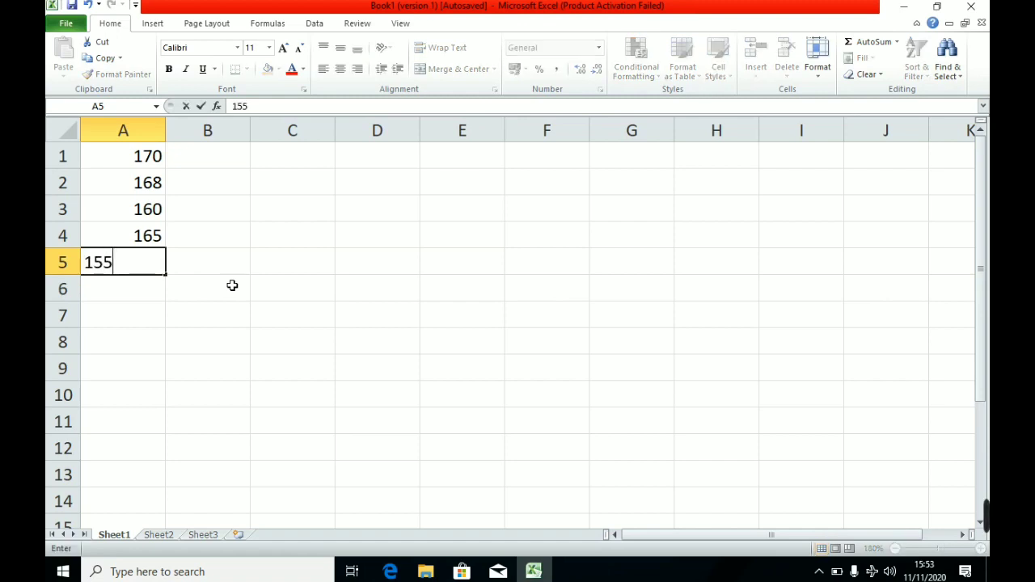
pyautogui.press('Right')
pyautogui.press('Up')
pyautogui.press('Up')
pyautogui.press('Up')
pyautogui.press('Up')
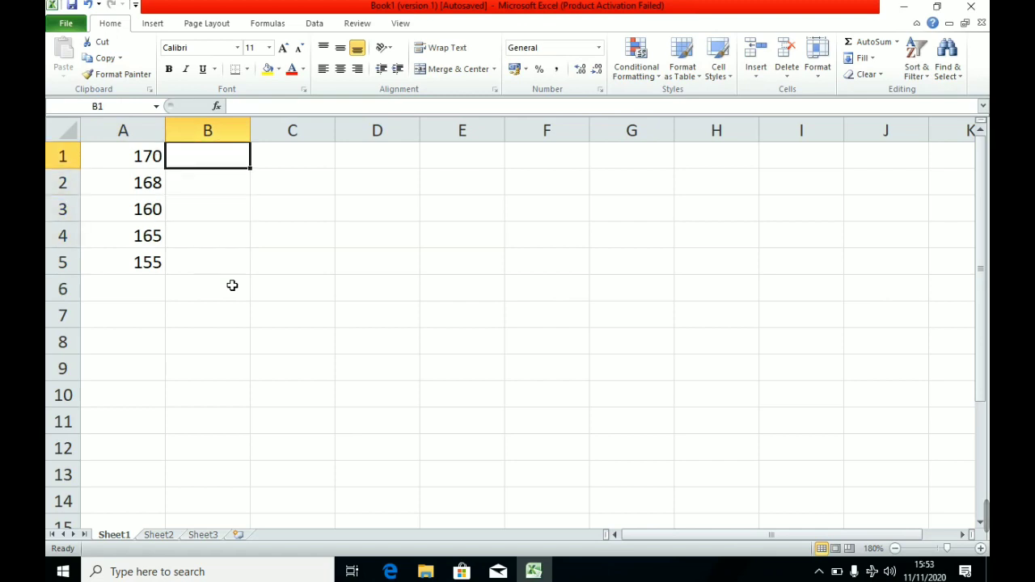
pyautogui.press('Down')
pyautogui.press('Down')
pyautogui.press('Down')
pyautogui.press('Down')
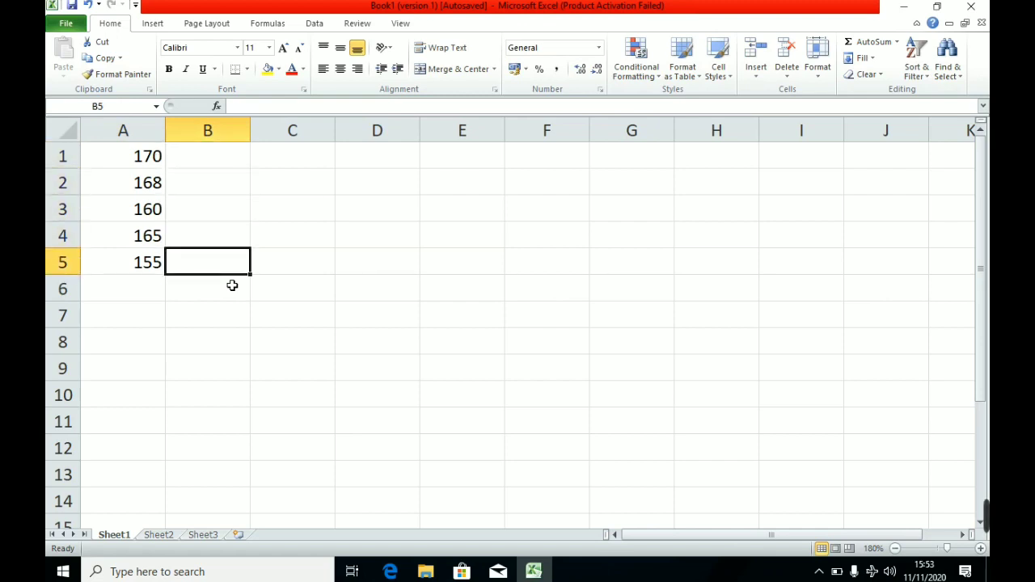
pyautogui.press('Up')
pyautogui.press('Up')
pyautogui.press('Up')
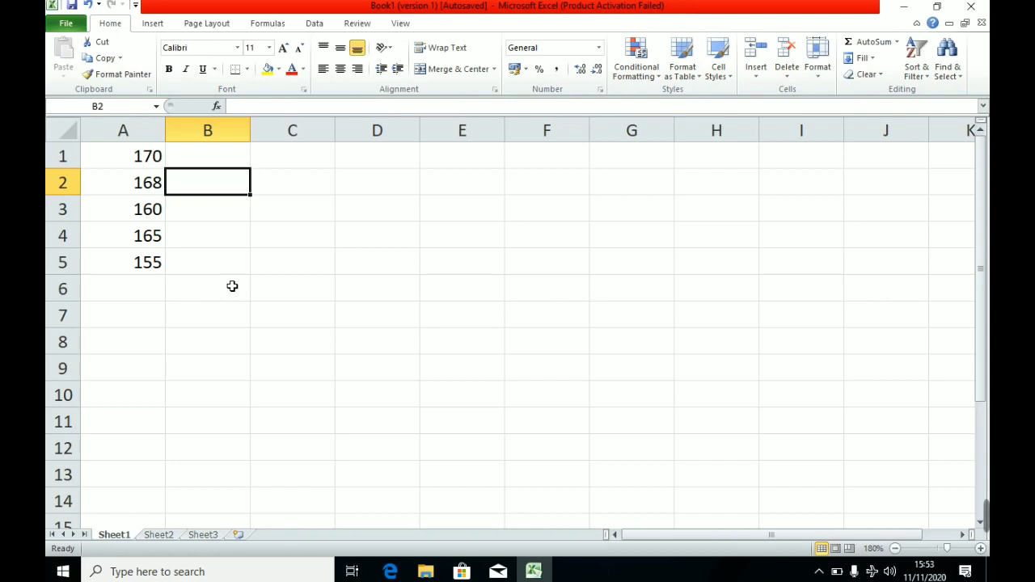
# - Start a formula with an equals sign in cell B1 and open the On-Screen Keyboard alongside the worksheet
pyautogui.click(234, 158)
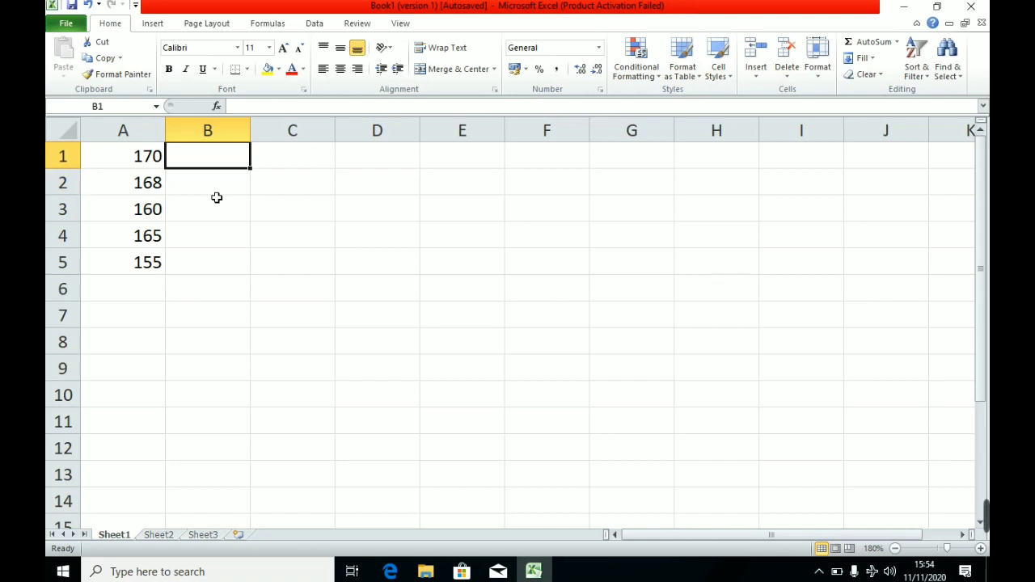
pyautogui.write('=')
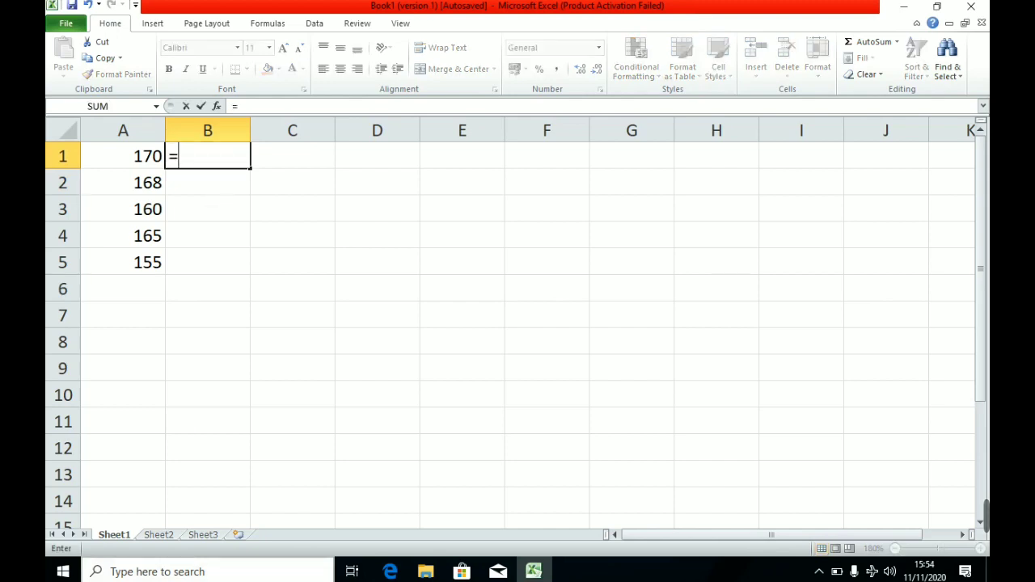
pyautogui.press('super+s')
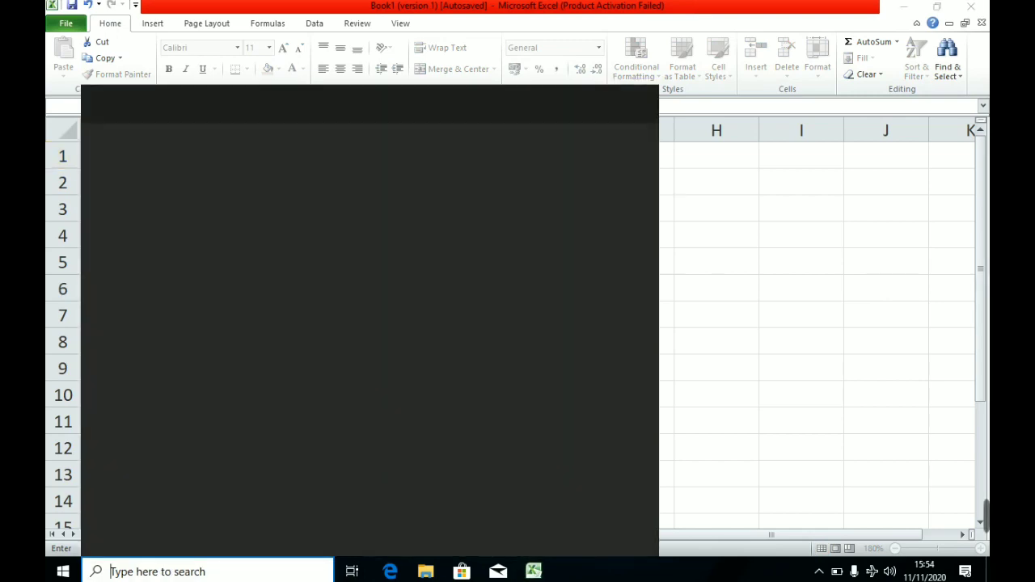
pyautogui.write('os')
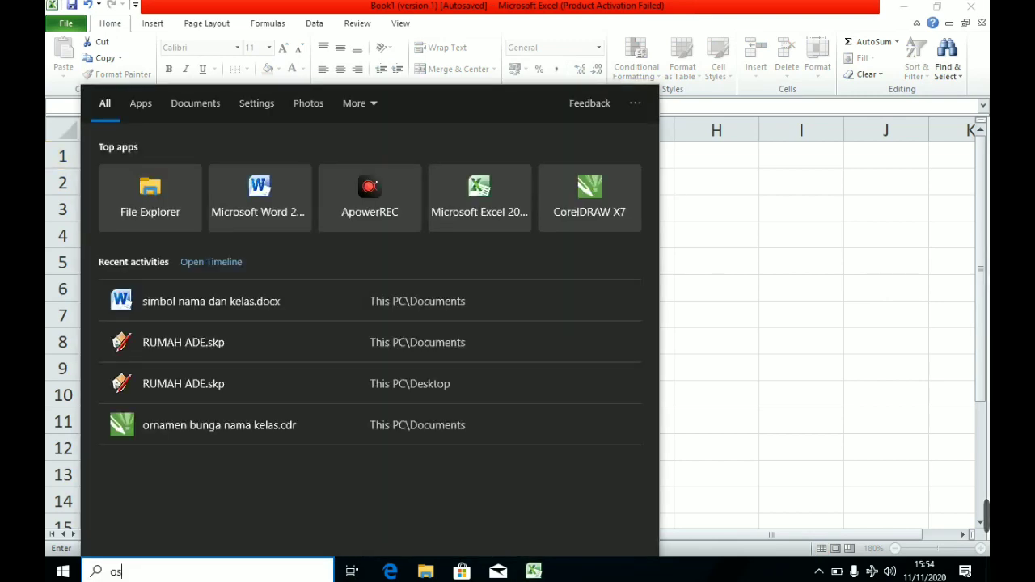
pyautogui.write('k')
pyautogui.press('Return')
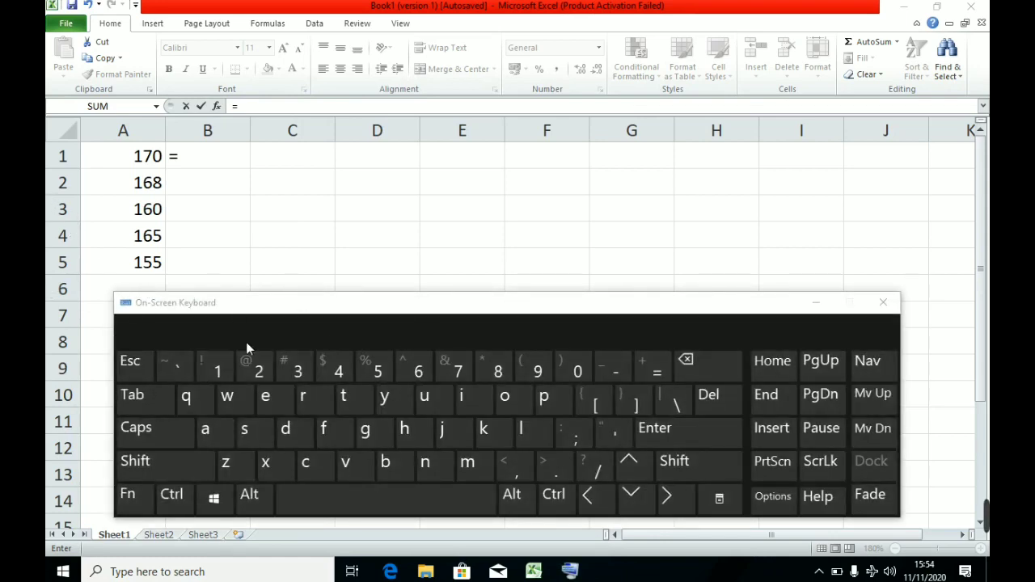
pyautogui.click(202, 160)
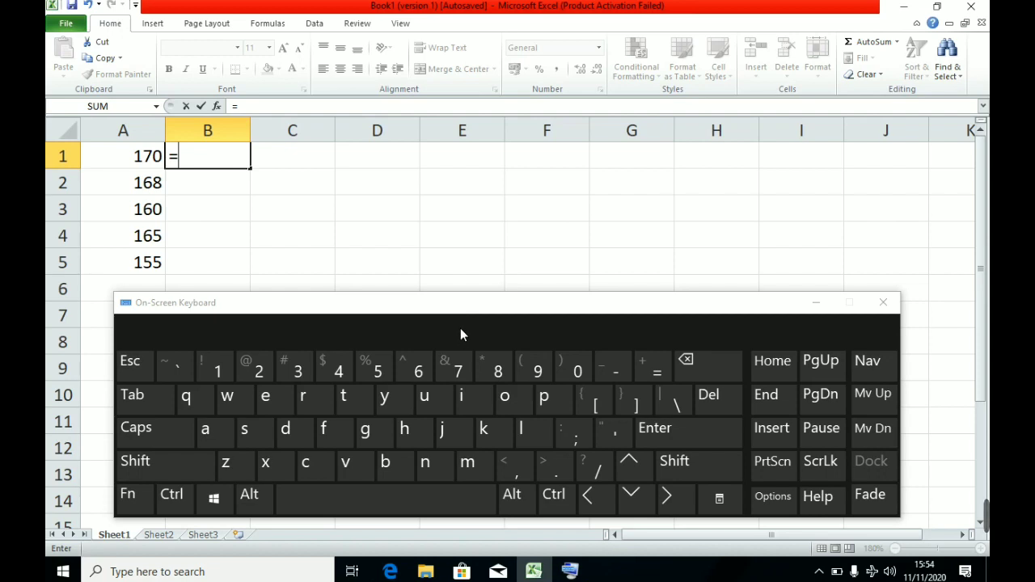
# - Add an IF function to the formula in B1 with the logical test A1>160
pyautogui.click(162, 437)
pyautogui.write('IF')
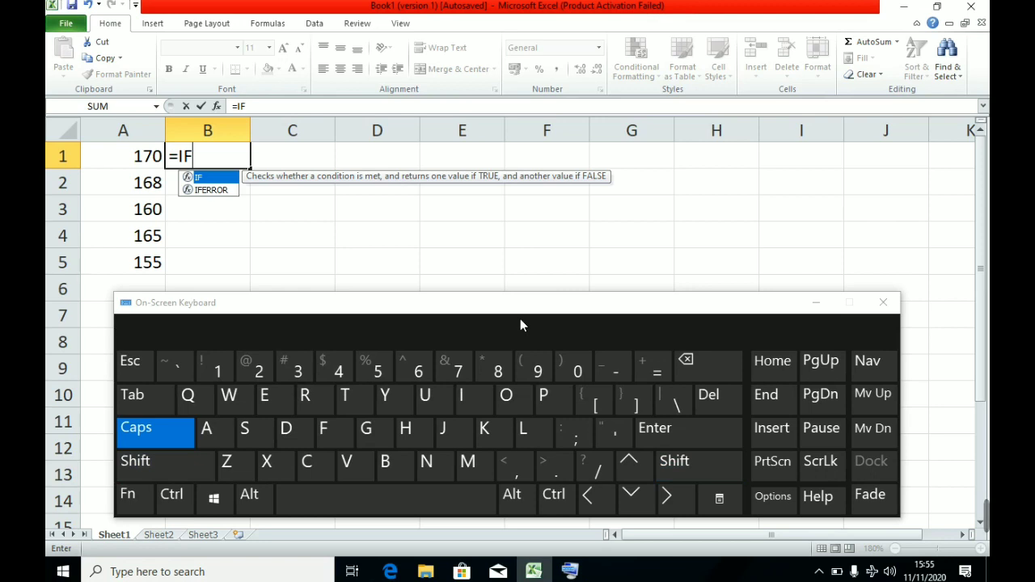
pyautogui.press('shift')
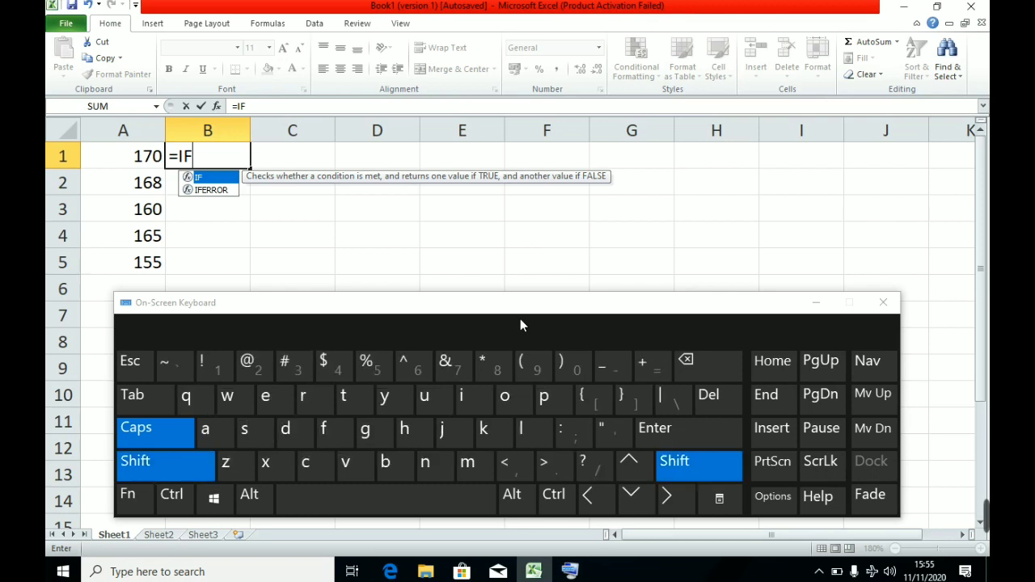
pyautogui.click(520, 376)
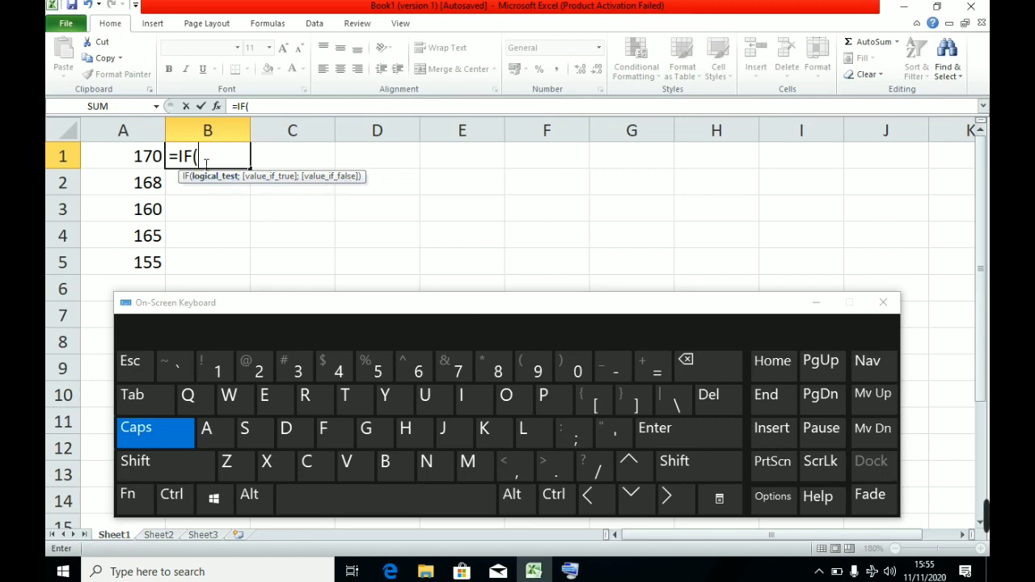
pyautogui.click(141, 160)
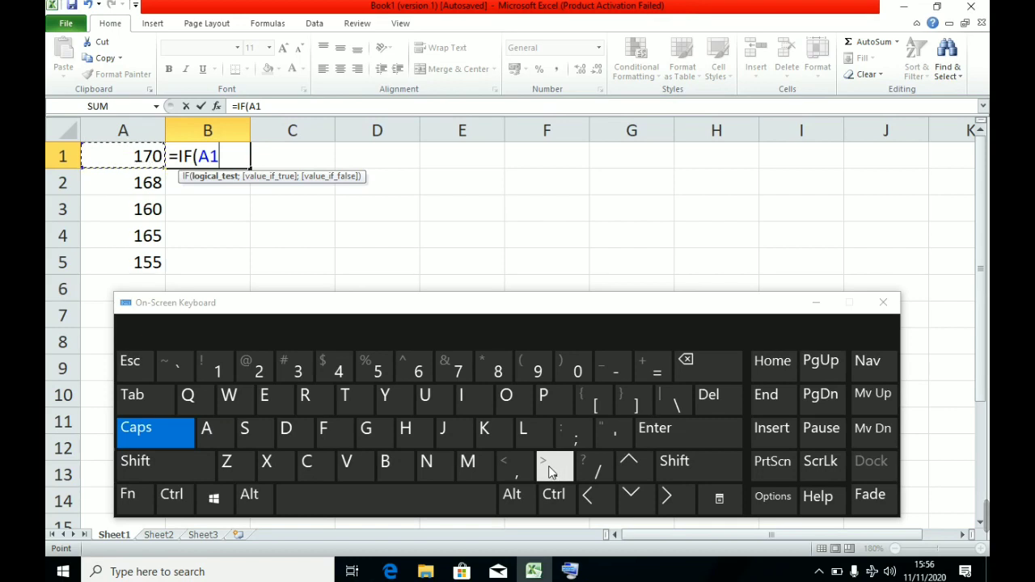
pyautogui.keyDown('shift'); pyautogui.click(550, 471); pyautogui.keyUp('shift')
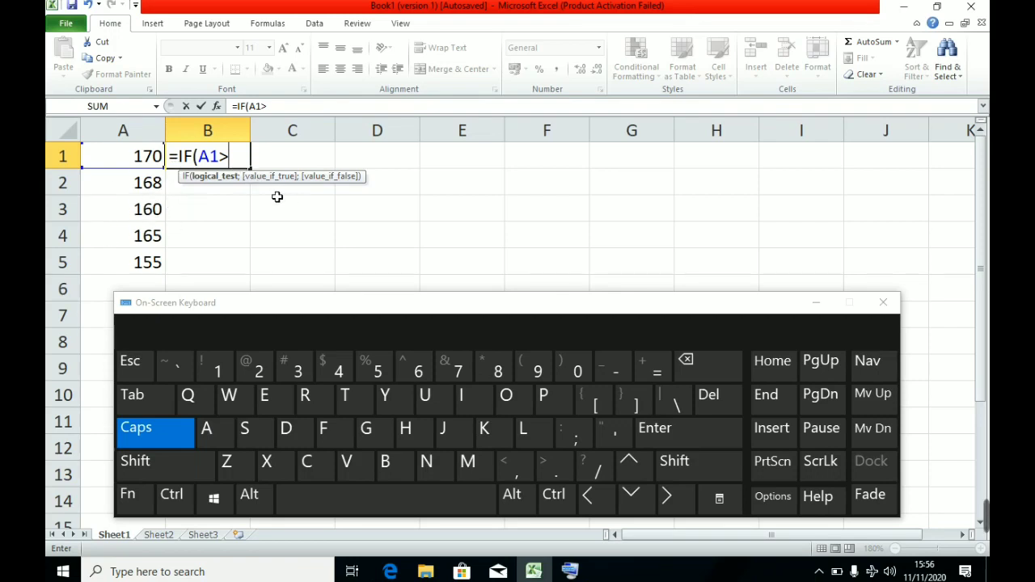
pyautogui.write('160')
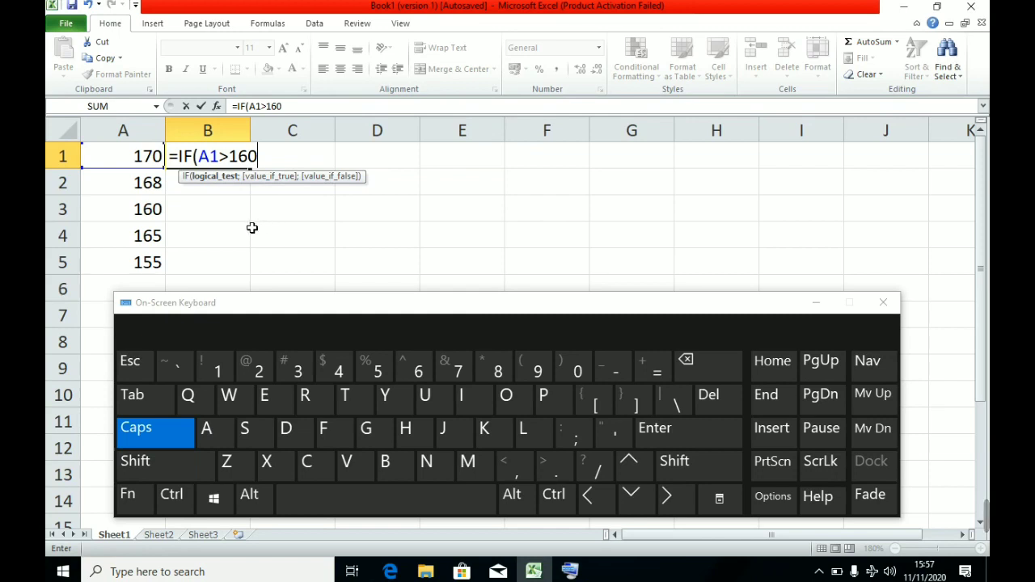
# - Add "TINGGI" as the IF function's value-if-true argument, separated from the logical test by a semicolon
pyautogui.write(';')
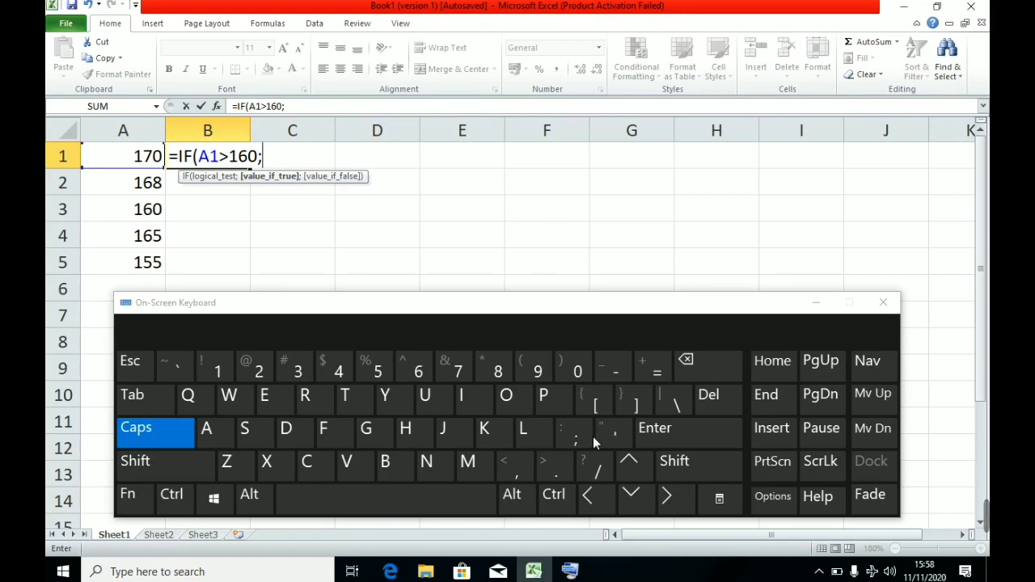
pyautogui.press('shift')
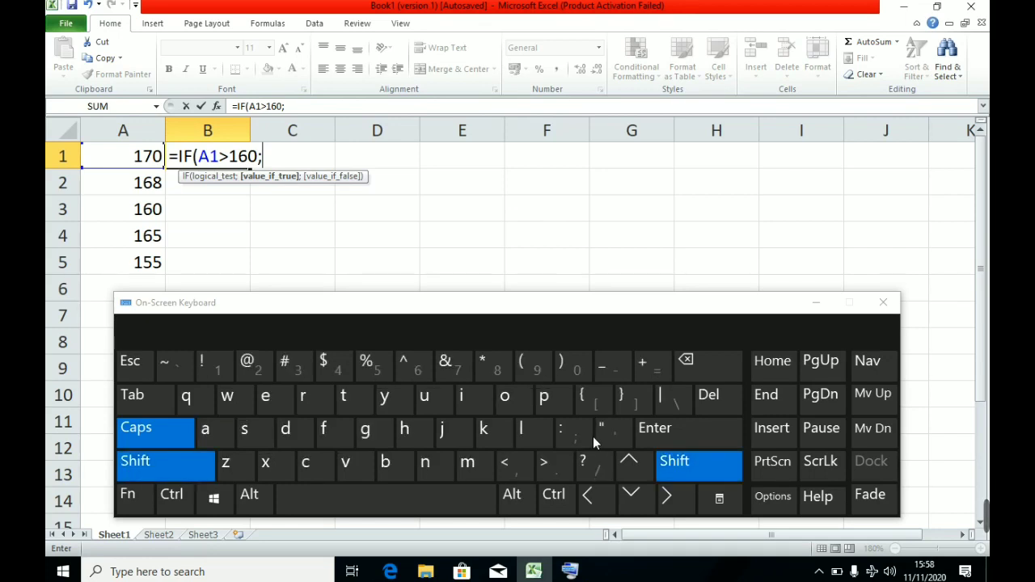
pyautogui.click(595, 436)
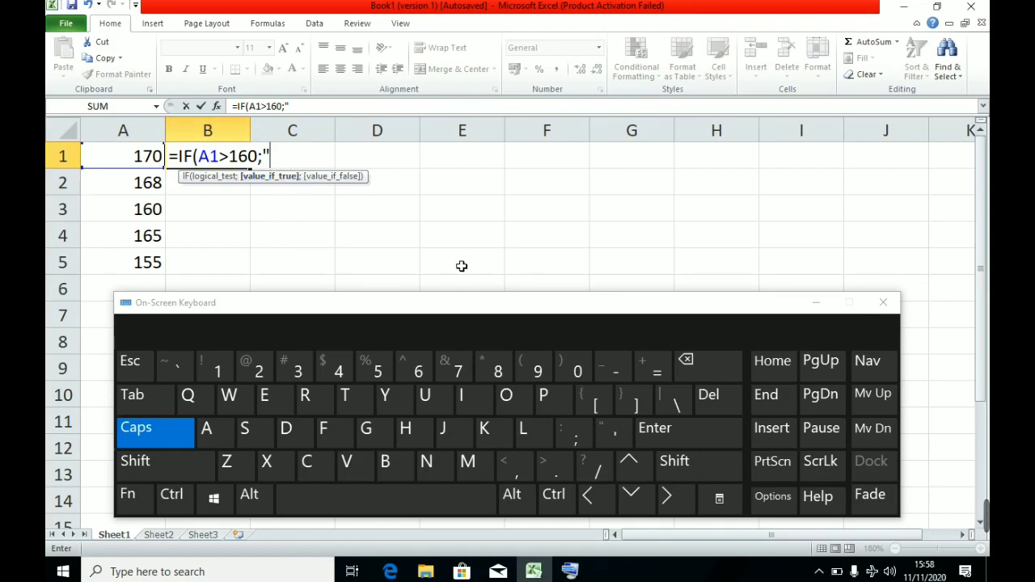
pyautogui.write('TINGG')
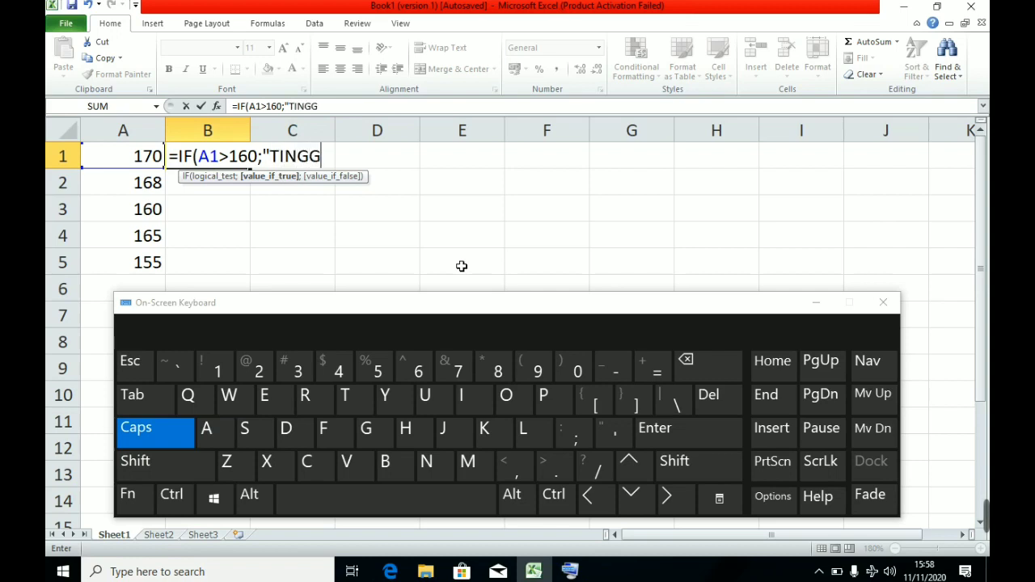
pyautogui.write('I')
pyautogui.keyDown('shift'); pyautogui.click(610, 436); pyautogui.keyUp('shift')
# - Add "RENDAH" as the IF function's value-if-false argument after a semicolon, then close the parenthesis and enter the formula in B1
pyautogui.click(570, 434)
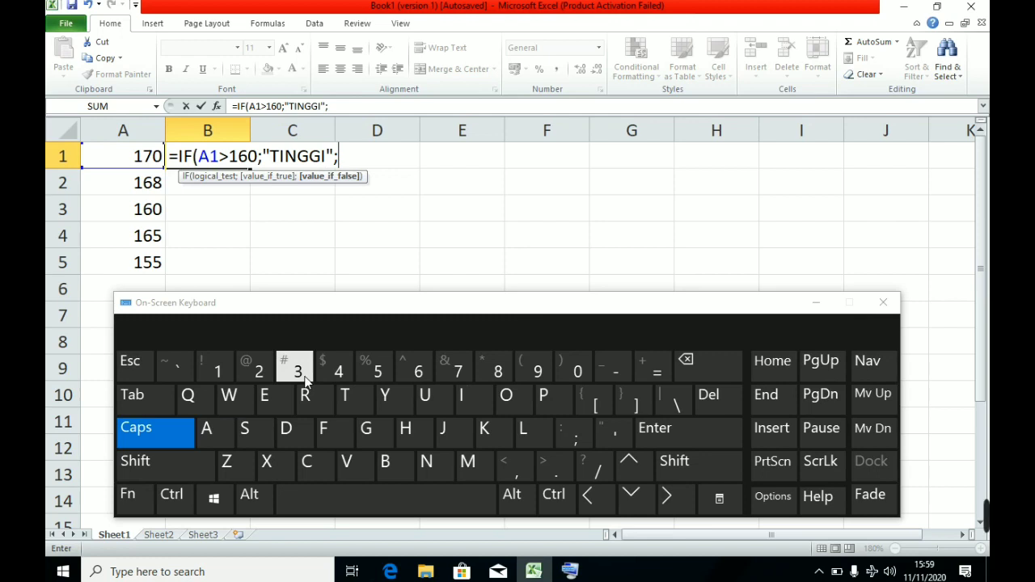
pyautogui.press('shift')
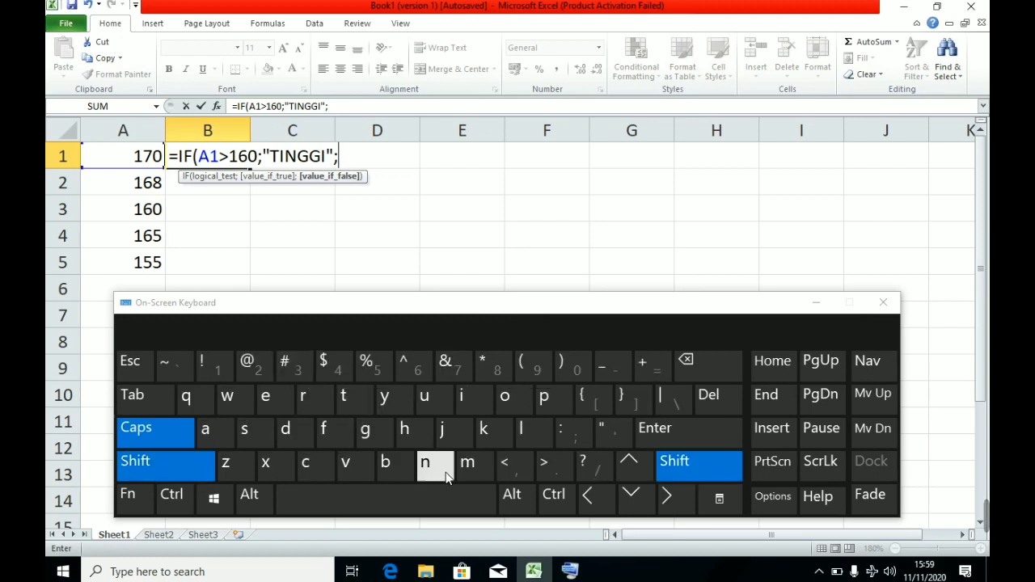
pyautogui.click(599, 443)
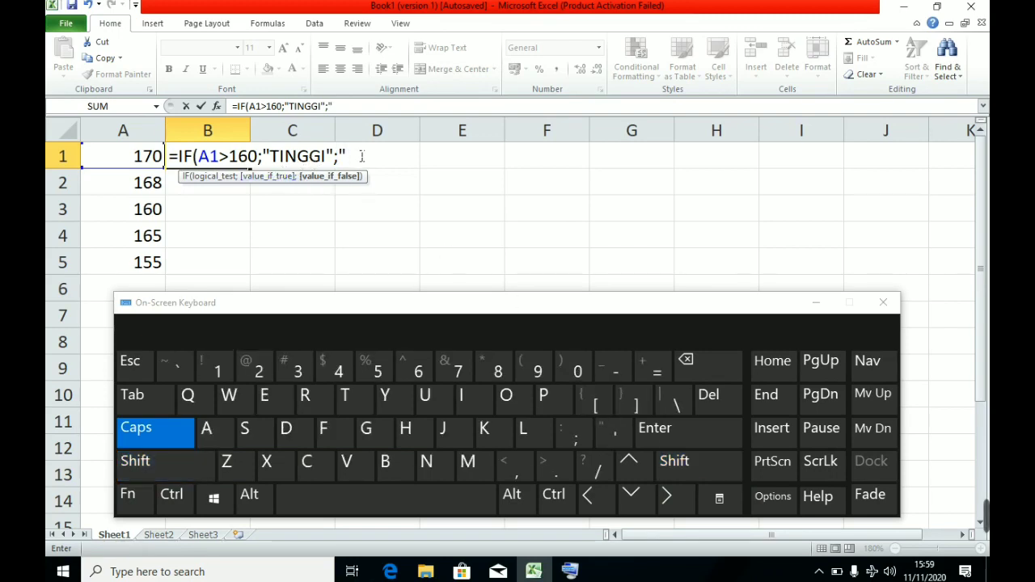
pyautogui.write('R')
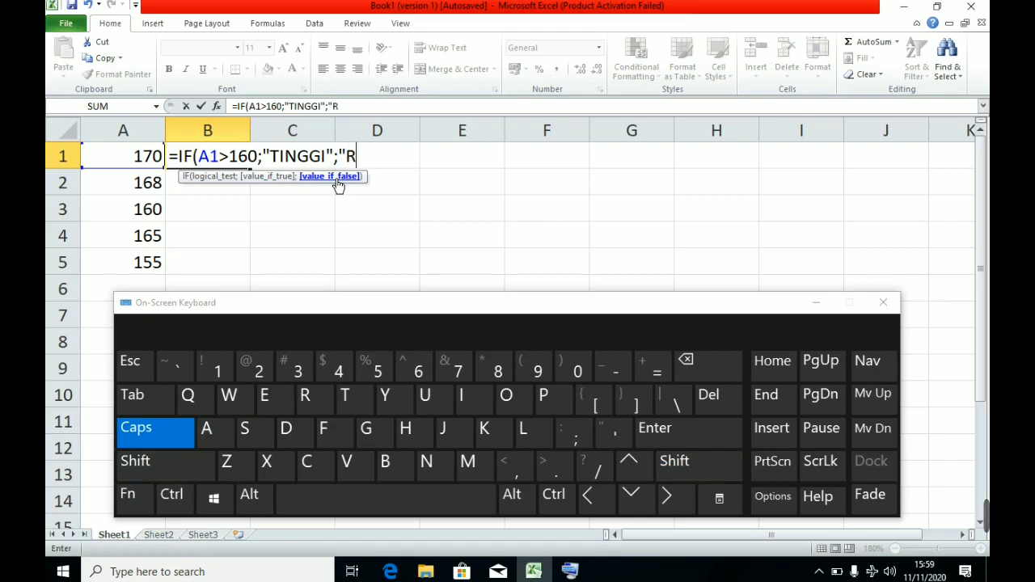
pyautogui.write('ENDAH')
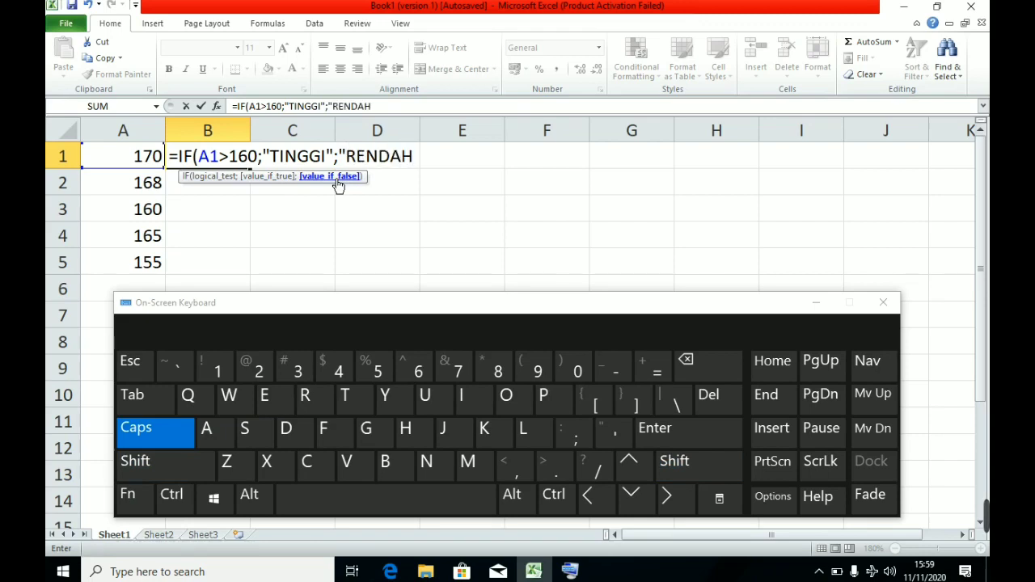
pyautogui.keyDown('shift'); pyautogui.click(610, 435); pyautogui.keyUp('shift')
pyautogui.press('shift')
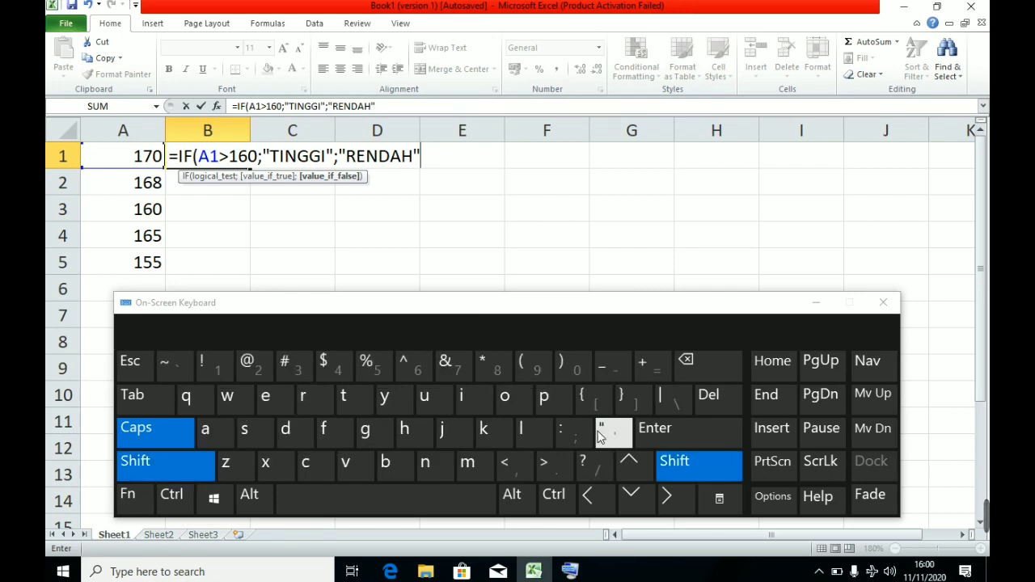
pyautogui.click(568, 369)
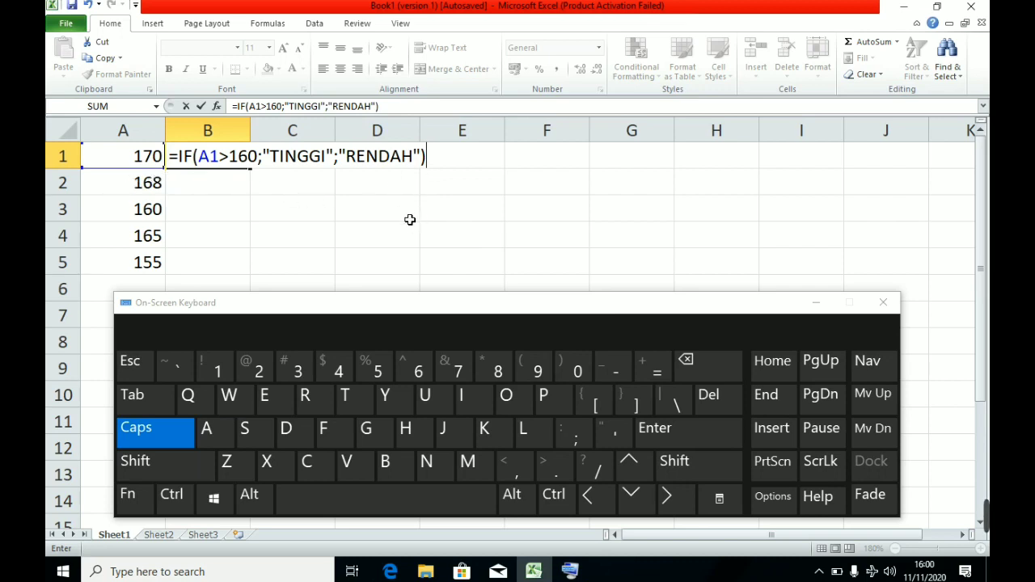
pyautogui.press('Return')
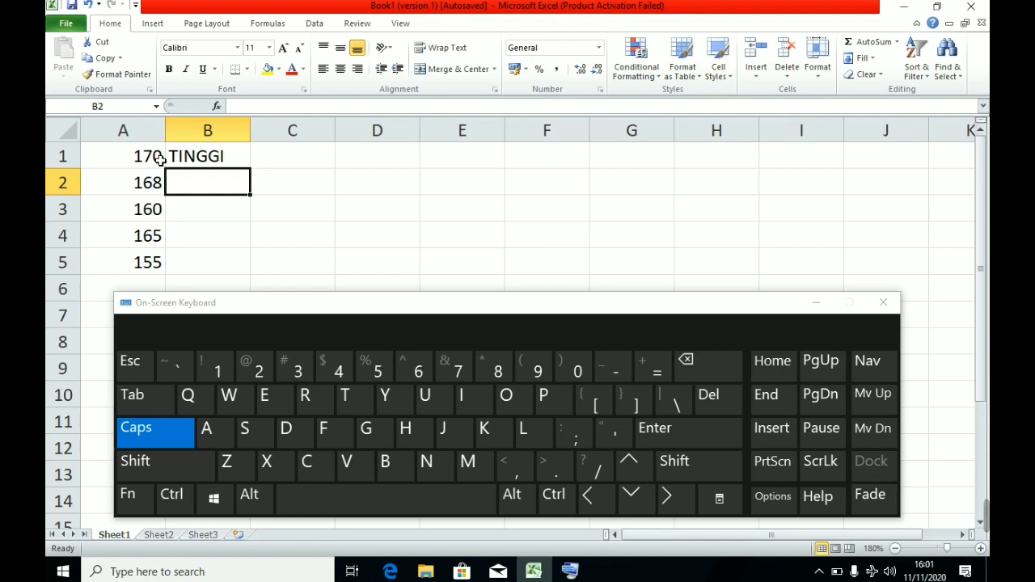
# - Fill the IF formula from B1 down through B5 and inspect the copied formula in B2
pyautogui.click(207, 156)
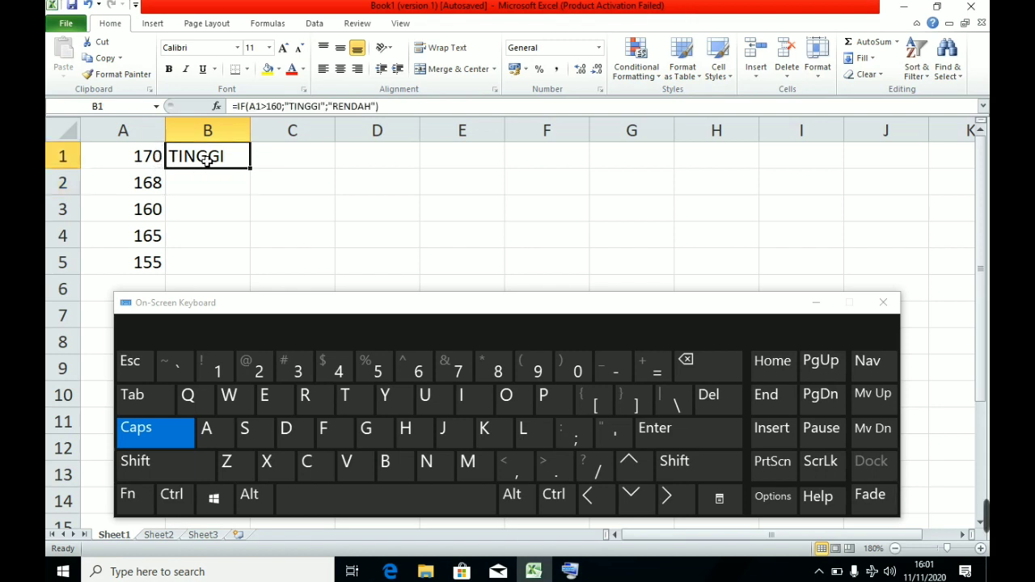
pyautogui.click(159, 167)
pyautogui.click(215, 166)
pyautogui.moveTo(255, 173); pyautogui.dragTo(234, 278)
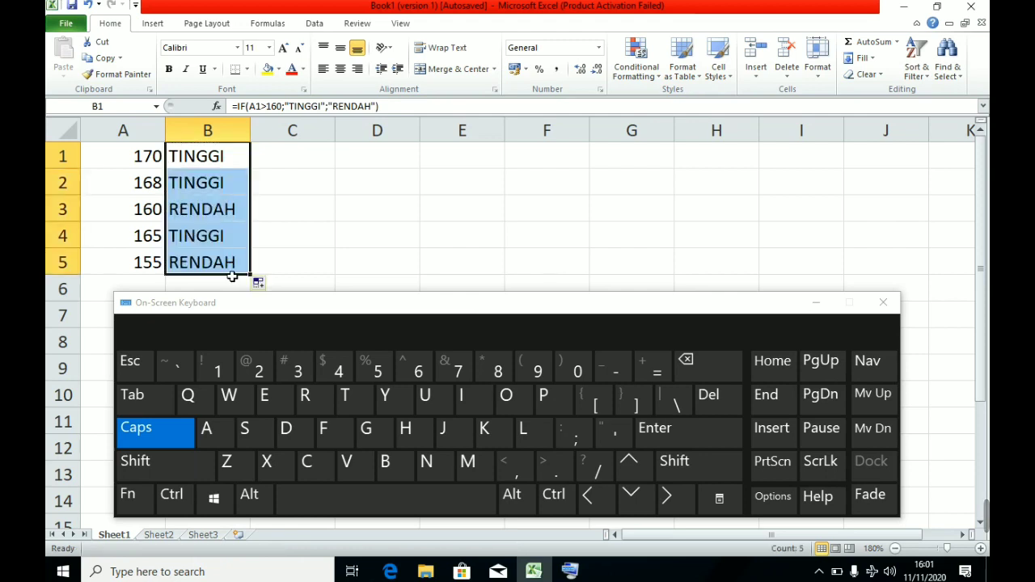
pyautogui.click(334, 219)
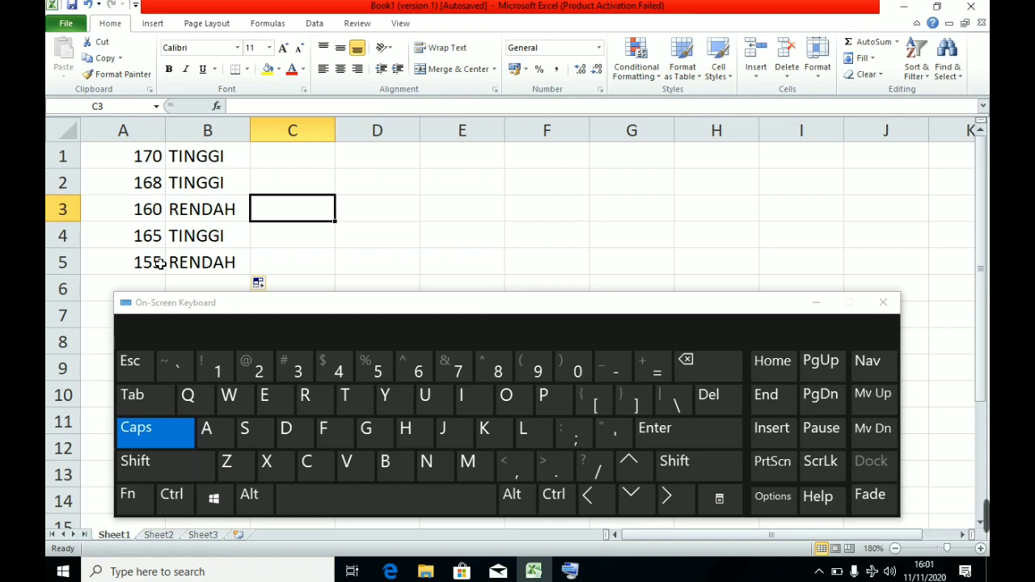
pyautogui.click(212, 184)
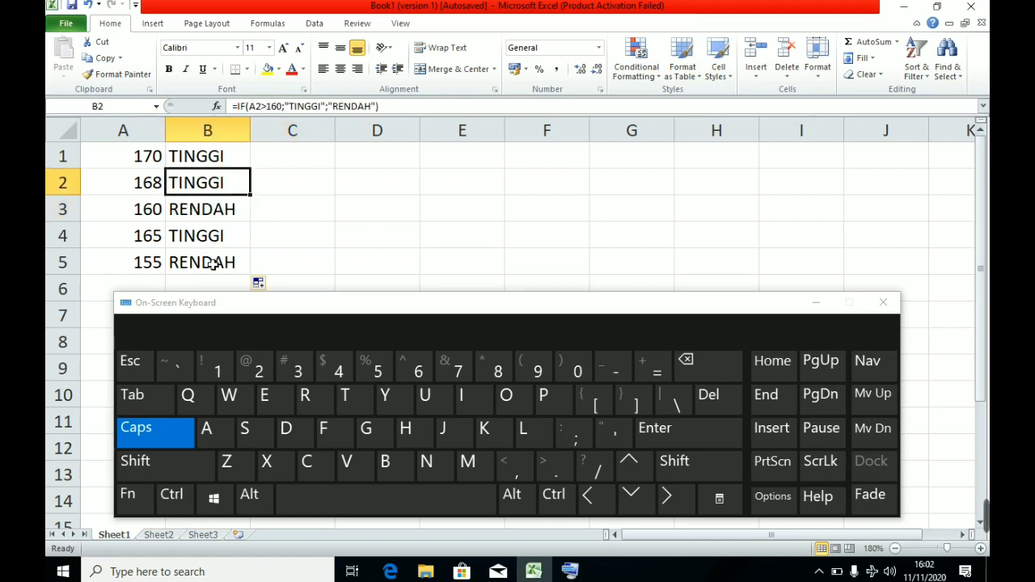